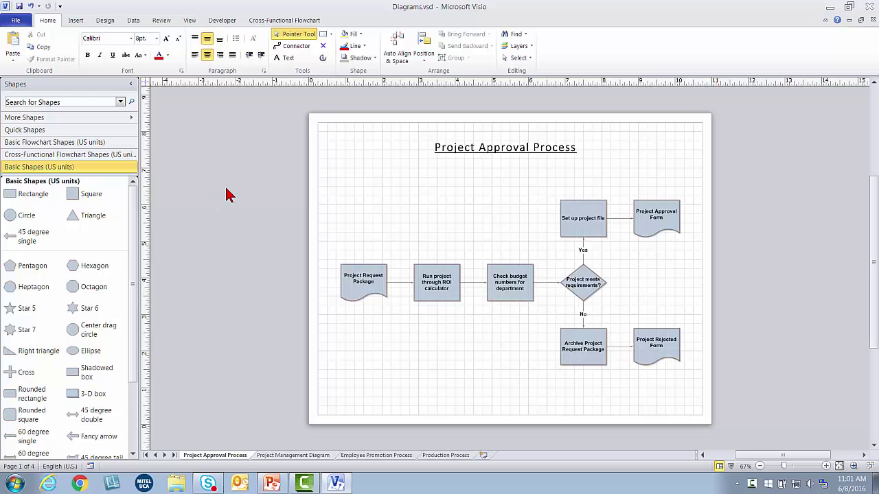
# Step: Browse the three other drawing pages, then return to the Project Approval Process page
pyautogui.click(288, 456)
pyautogui.click(367, 457)
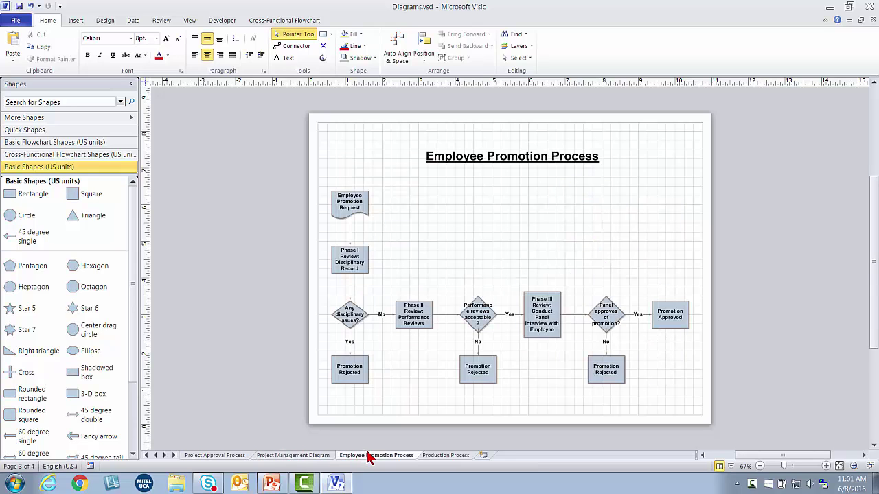
pyautogui.click(441, 458)
pyautogui.click(234, 458)
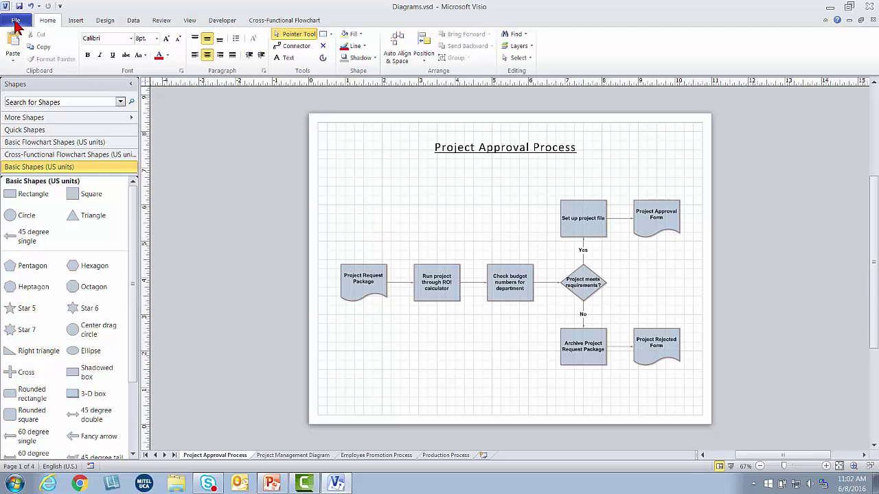
# Step: Review the header and footer settings in Print Preview without changing them, then close the preview
pyautogui.click(17, 21)
pyautogui.click(36, 162)
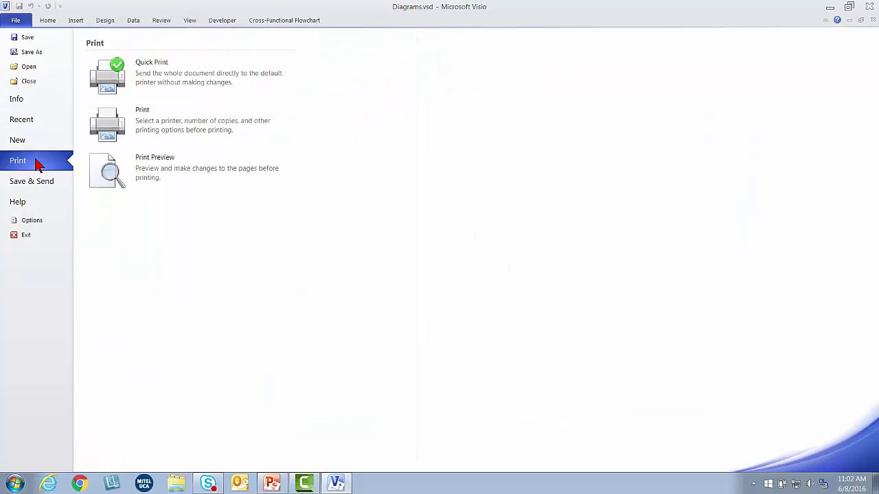
pyautogui.click(157, 178)
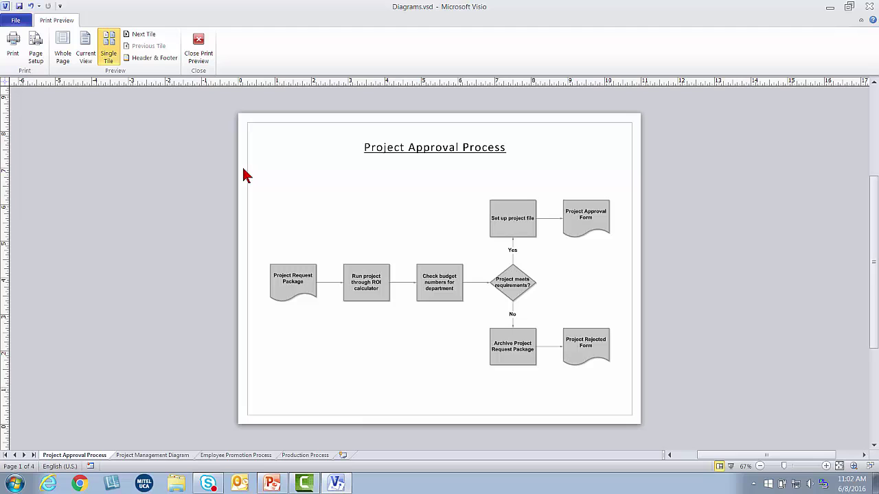
pyautogui.click(151, 58)
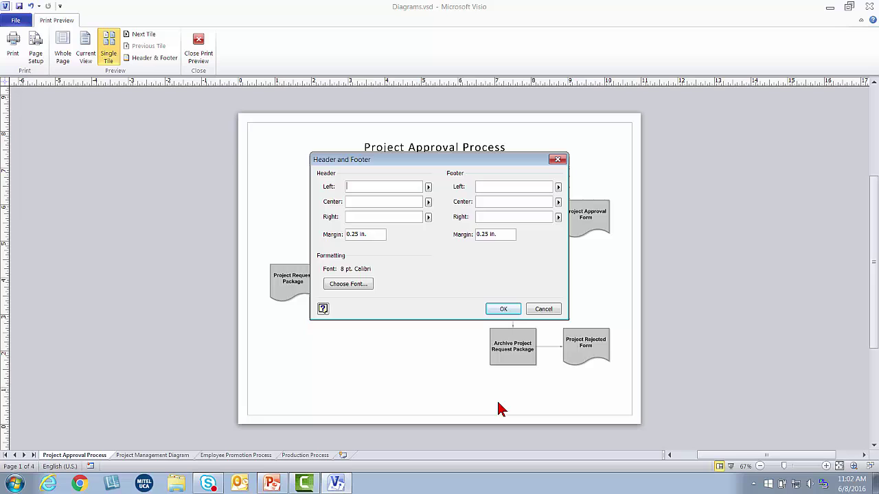
pyautogui.click(428, 187)
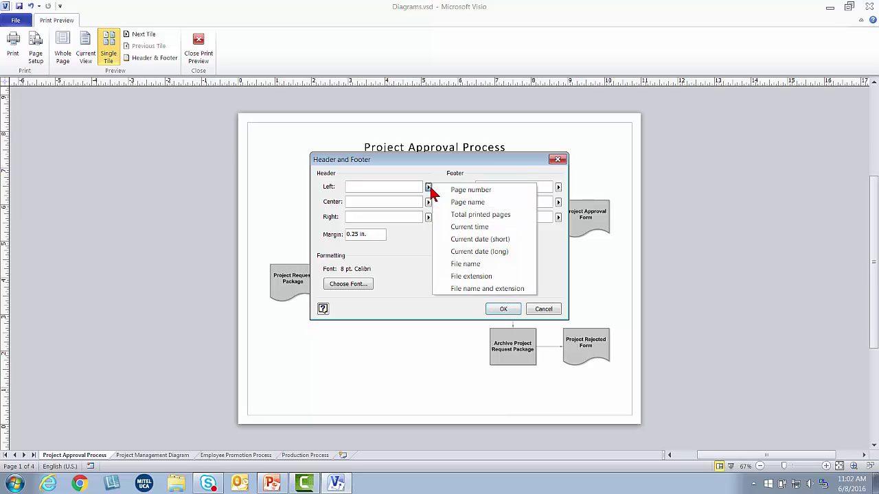
pyautogui.click(410, 271)
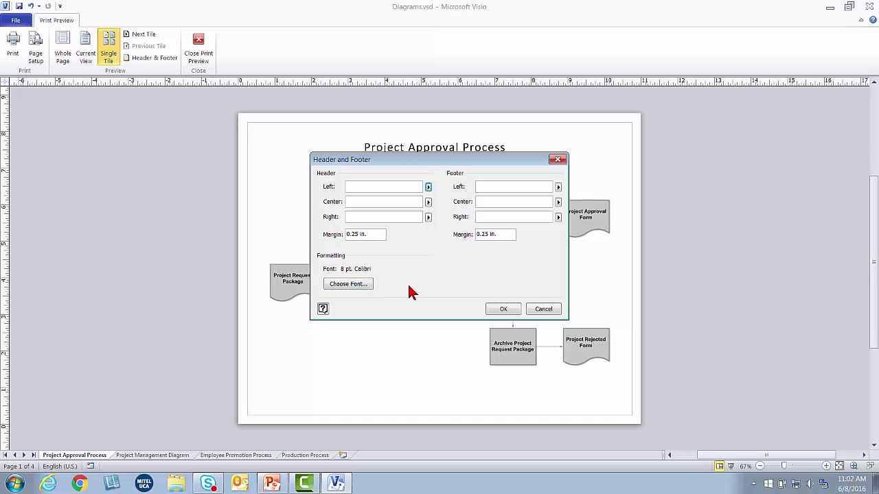
pyautogui.click(541, 309)
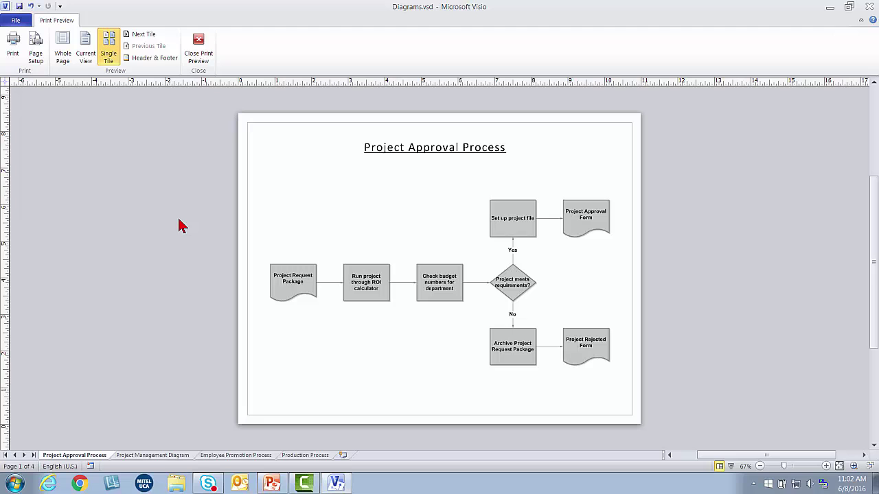
pyautogui.click(198, 48)
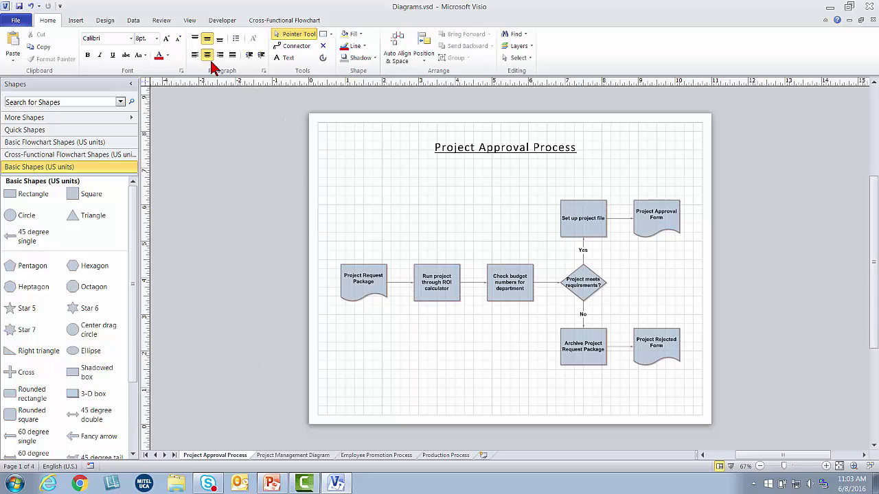
# Step: Add a Solid background page from the Design tab's Backgrounds gallery
pyautogui.click(105, 21)
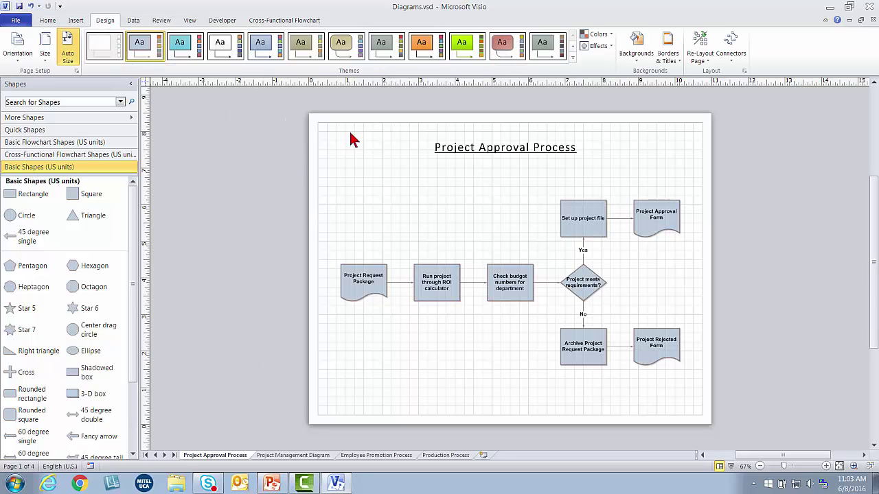
pyautogui.click(637, 60)
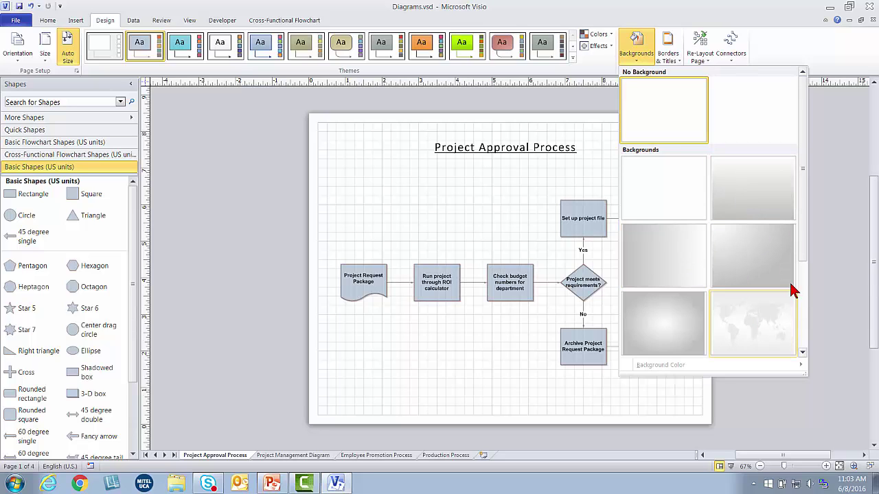
pyautogui.scroll(-3, 807, 261)
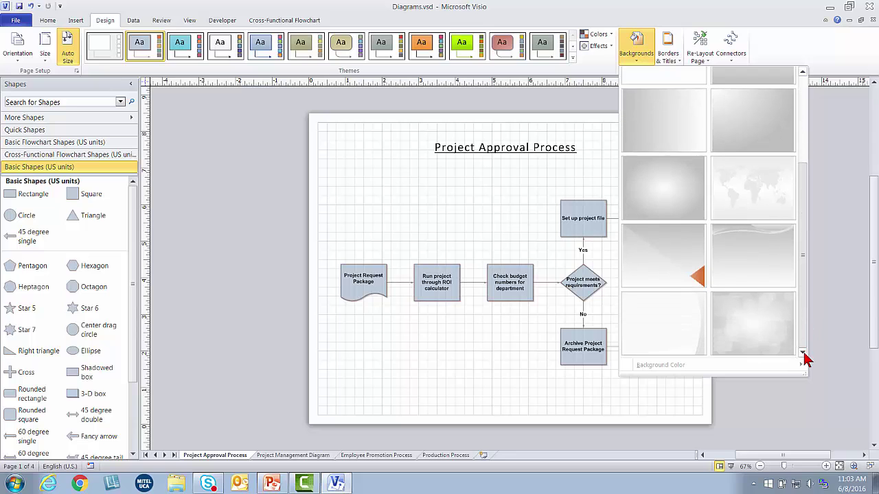
pyautogui.scroll(5, 802, 288)
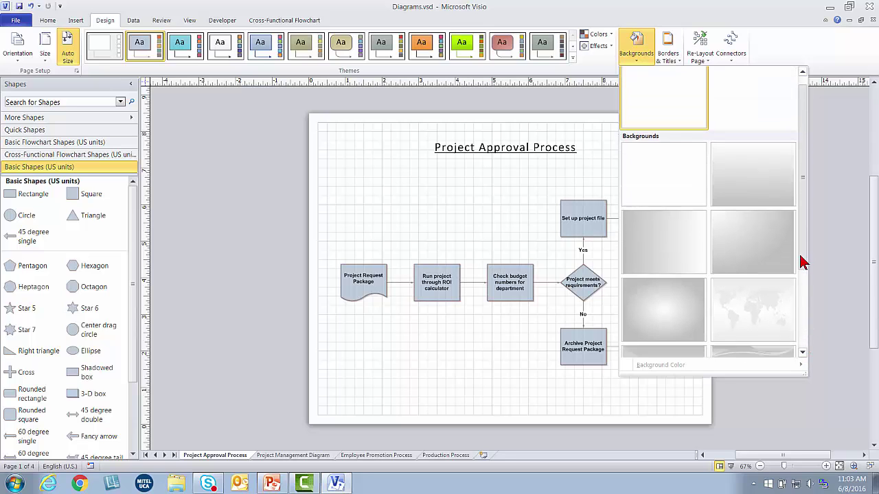
pyautogui.click(664, 184)
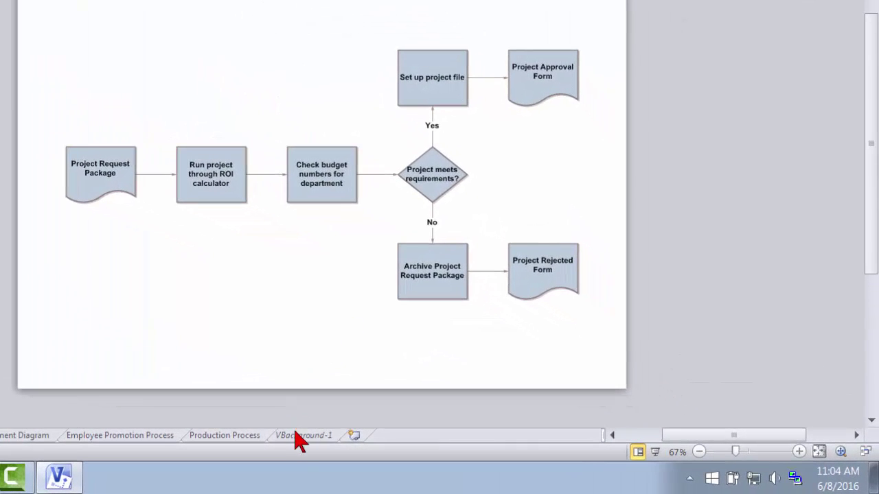
pyautogui.click(303, 436)
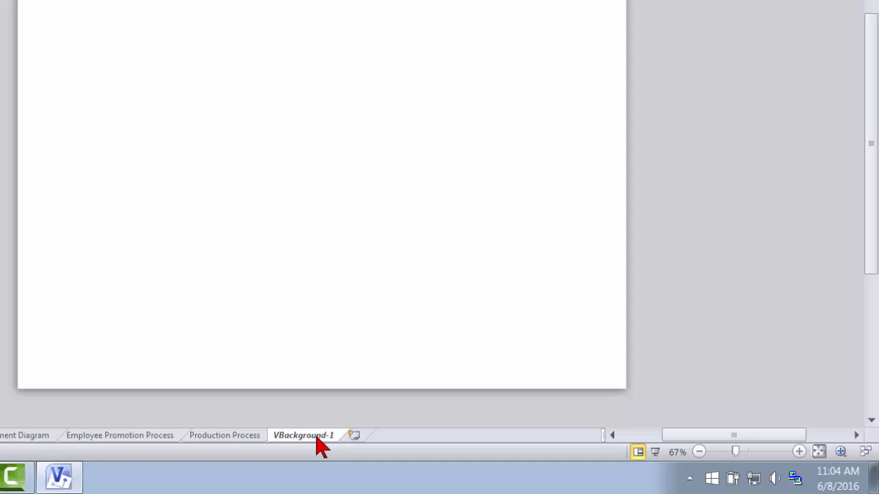
pyautogui.rightClick(317, 437)
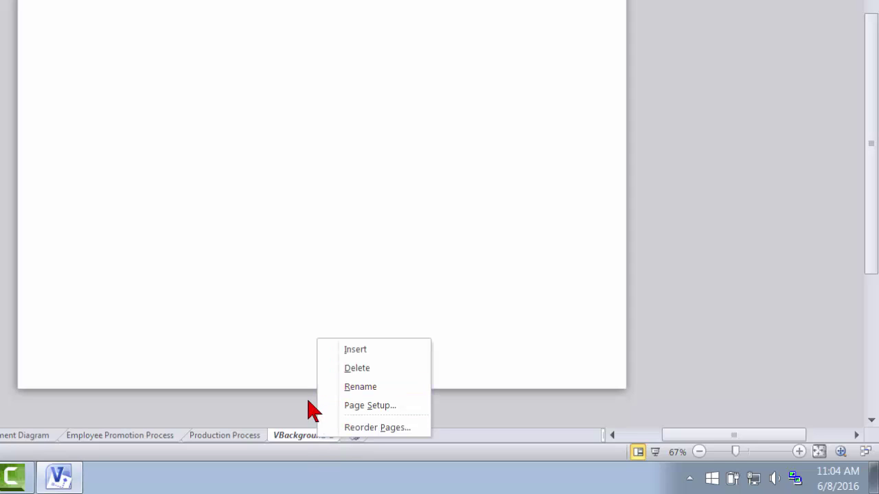
pyautogui.click(308, 423)
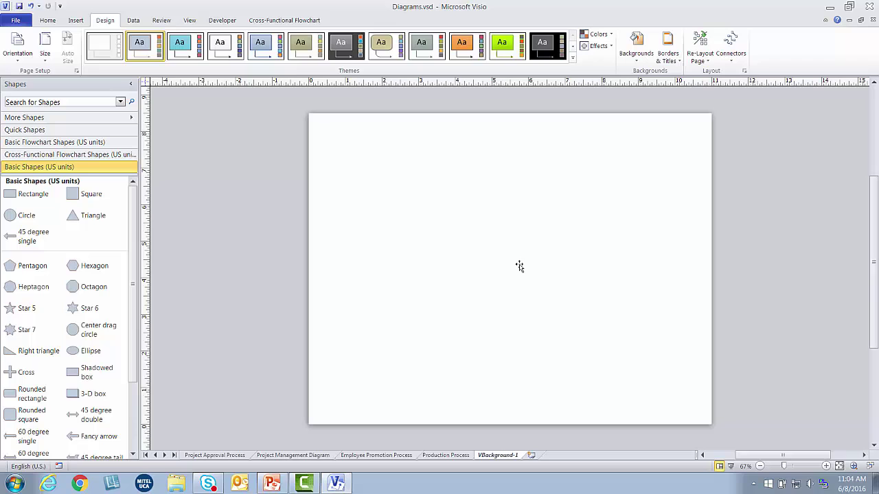
# Step: Draw a horizontal text box, about 10.5 by 0.625 inches, across the top of the page
pyautogui.click(76, 21)
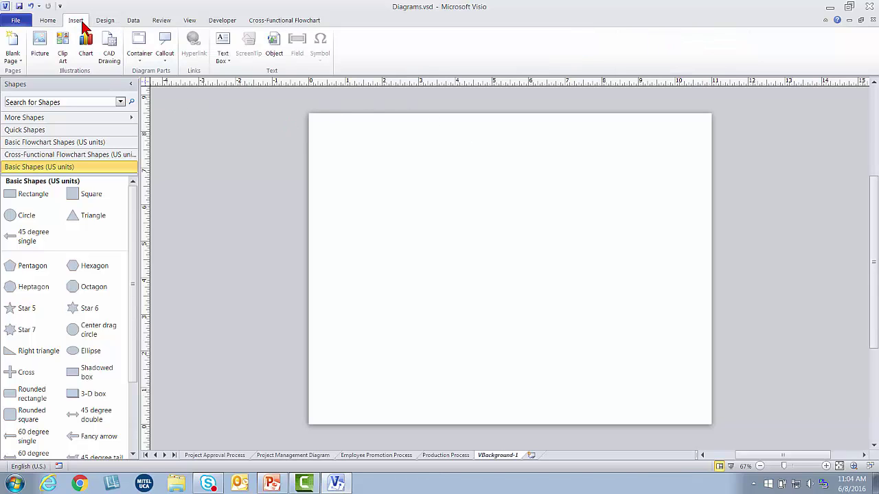
pyautogui.click(227, 61)
pyautogui.click(237, 72)
pyautogui.moveTo(317, 122); pyautogui.dragTo(702, 144)
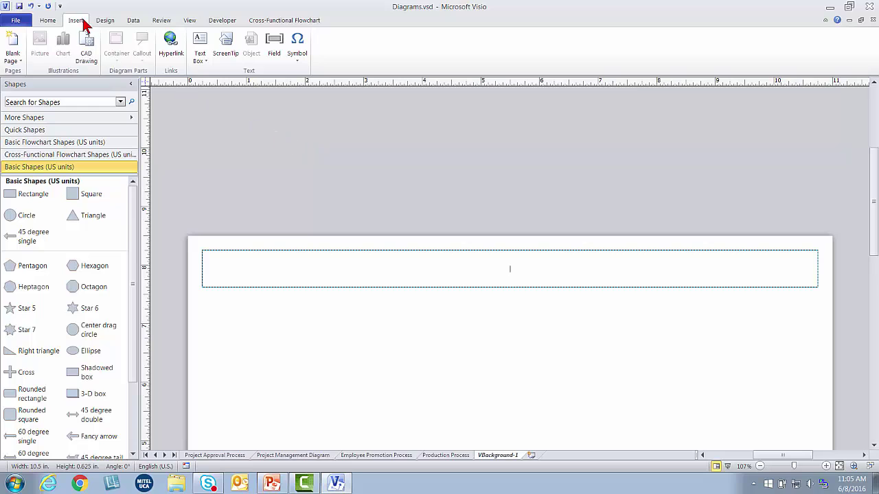
# Step: Insert the page Name field into the text box so it reads VBackground-1
pyautogui.click(272, 55)
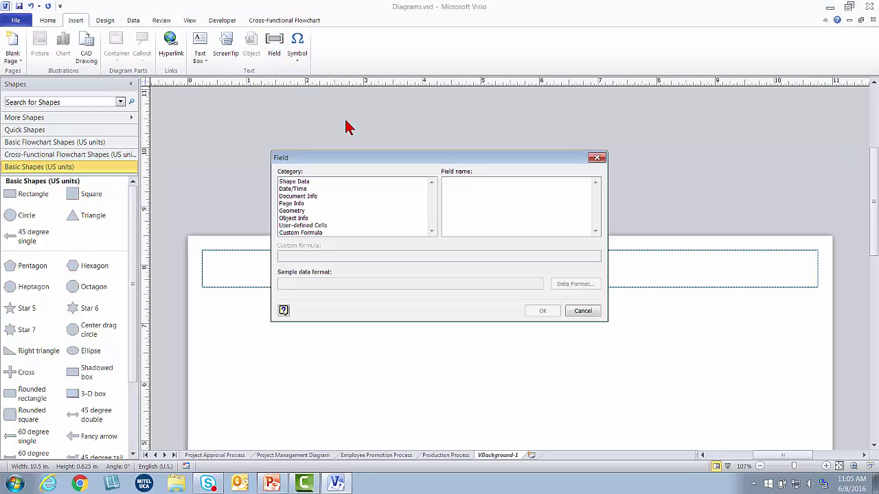
pyautogui.click(302, 204)
pyautogui.click(443, 189)
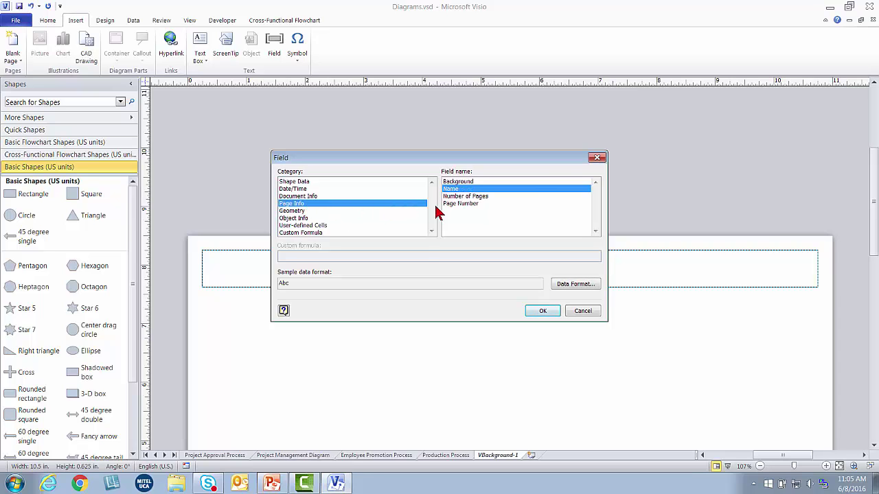
pyautogui.click(553, 314)
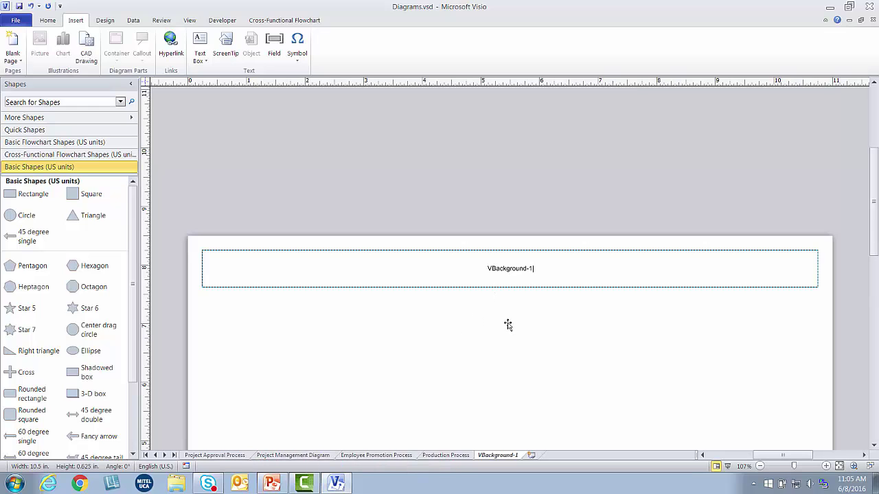
# Step: Fit the page in the window and format the VBackground-1 title text bold at 18 pt
pyautogui.click(839, 468)
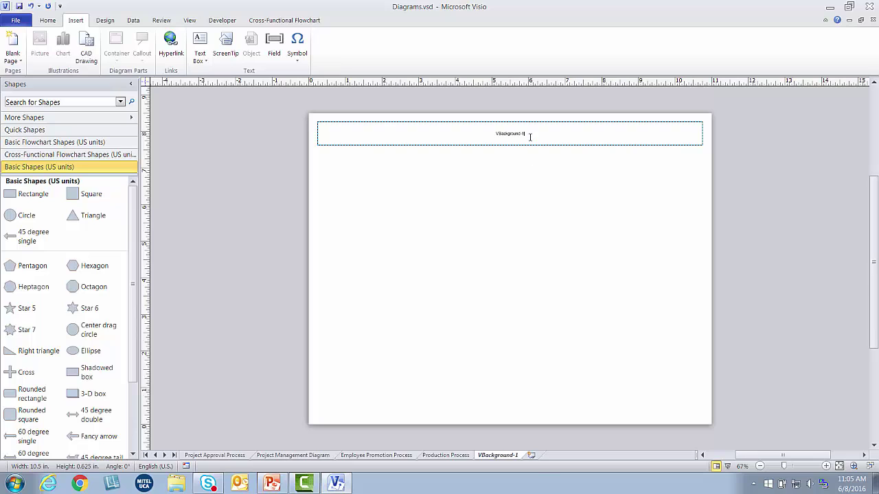
pyautogui.doubleClick(492, 133)
pyautogui.click(53, 20)
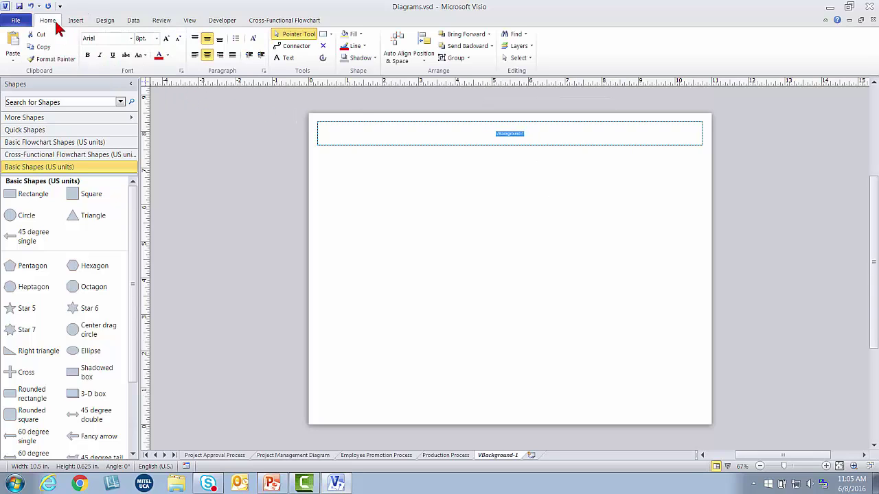
pyautogui.click(88, 58)
pyautogui.click(157, 39)
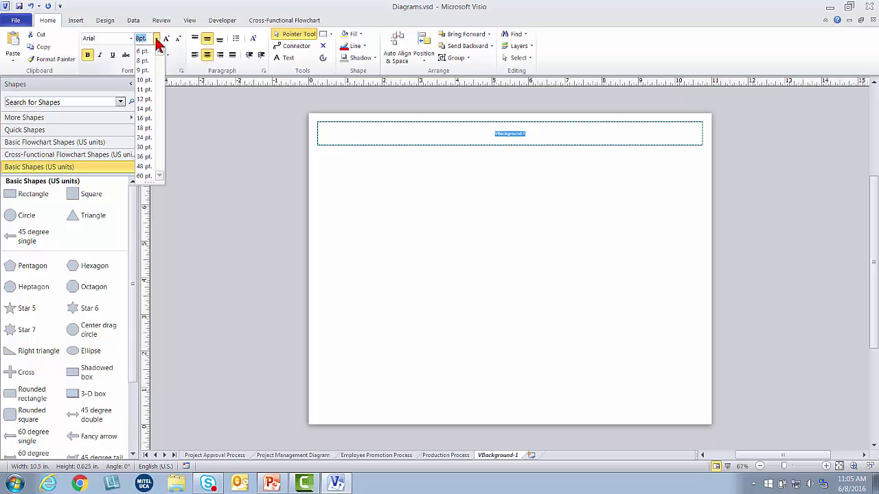
pyautogui.click(152, 129)
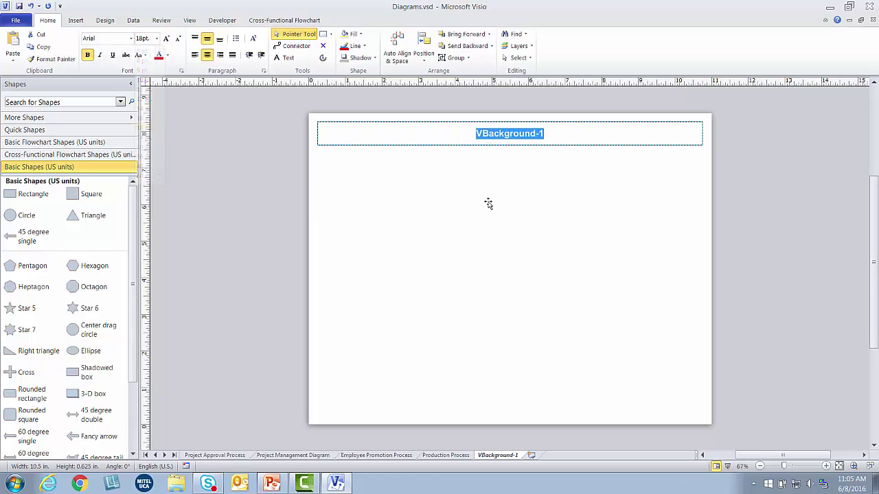
pyautogui.click(560, 216)
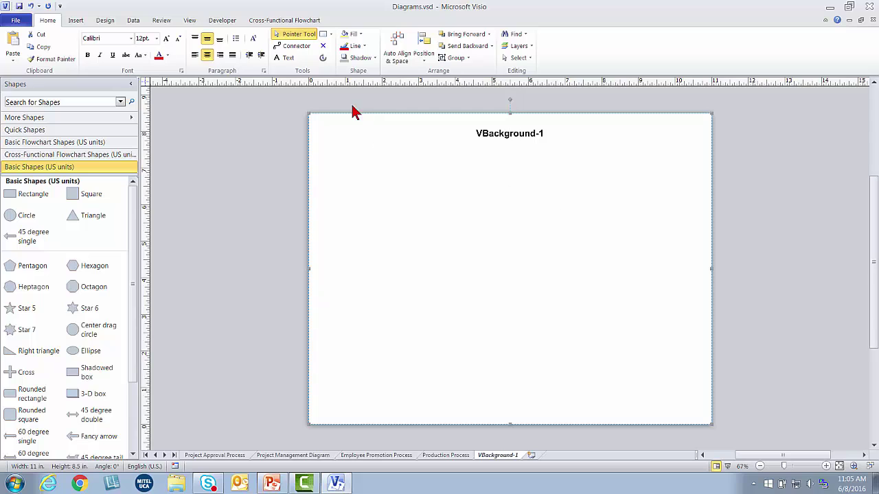
# Step: Draw a straight horizontal line across the page width just under the title
pyautogui.click(330, 34)
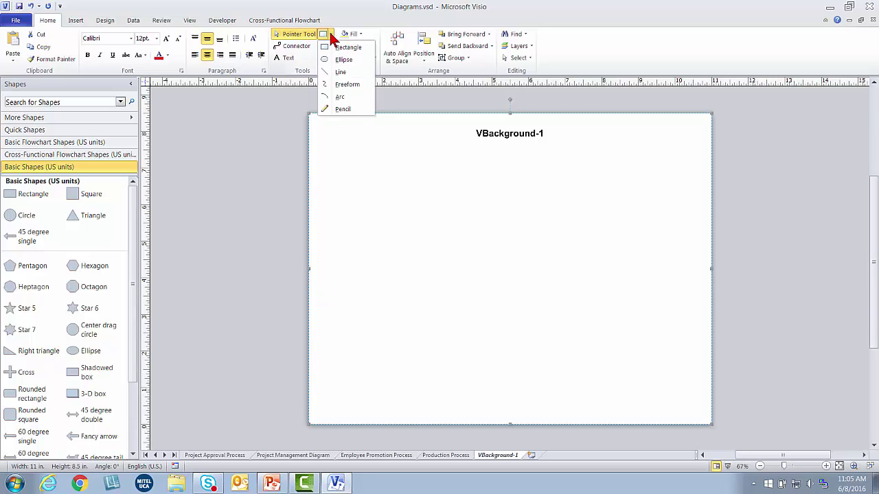
pyautogui.click(338, 72)
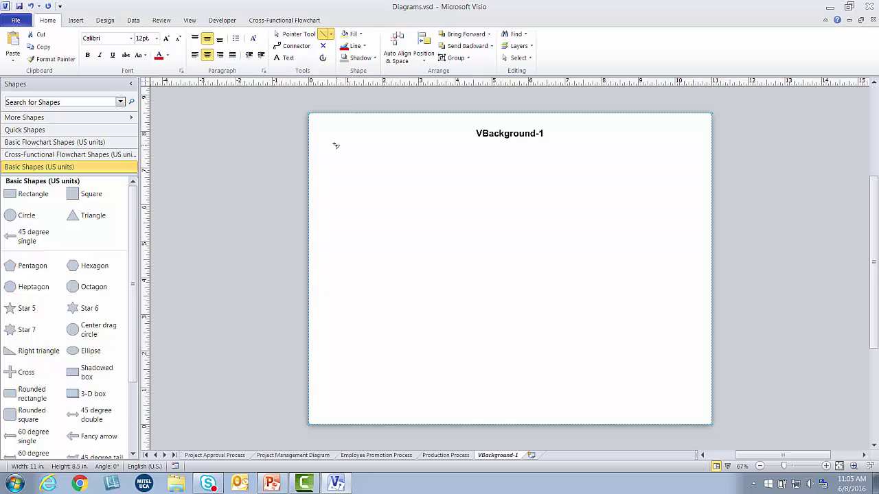
pyautogui.moveTo(327, 146); pyautogui.dragTo(599, 145)
pyautogui.moveTo(653, 145); pyautogui.dragTo(697, 145)
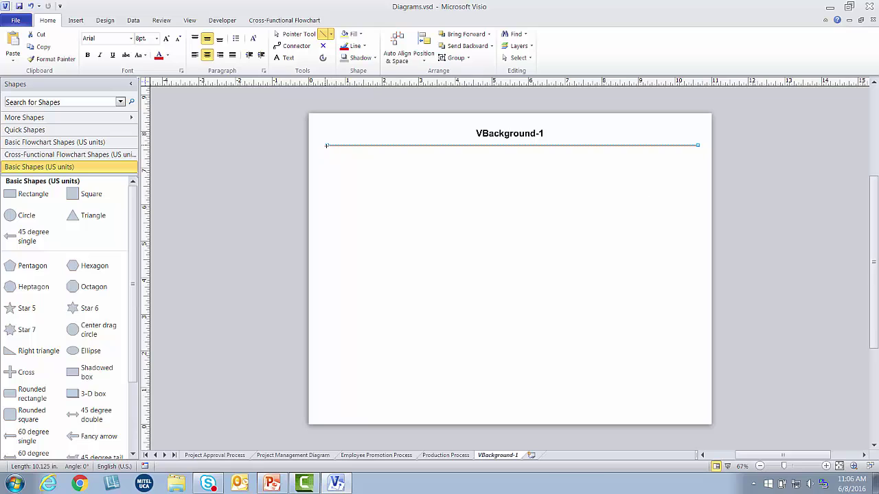
pyautogui.moveTo(326, 145); pyautogui.dragTo(319, 145)
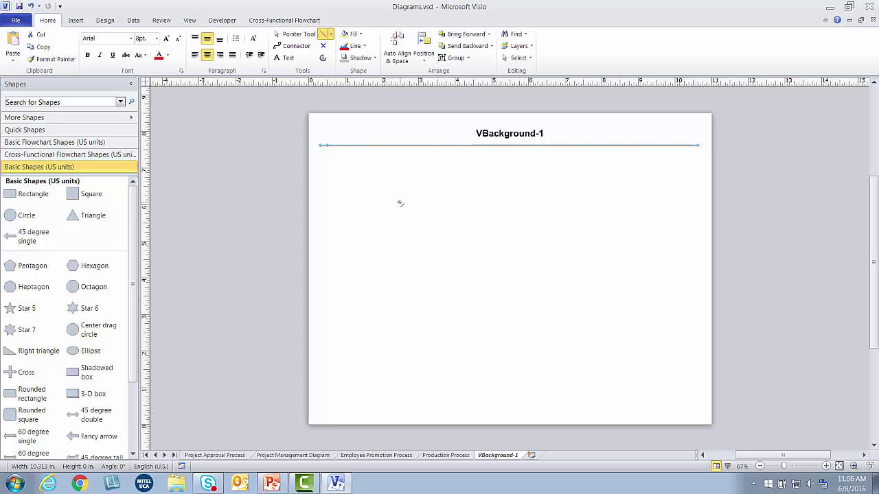
pyautogui.click(400, 204)
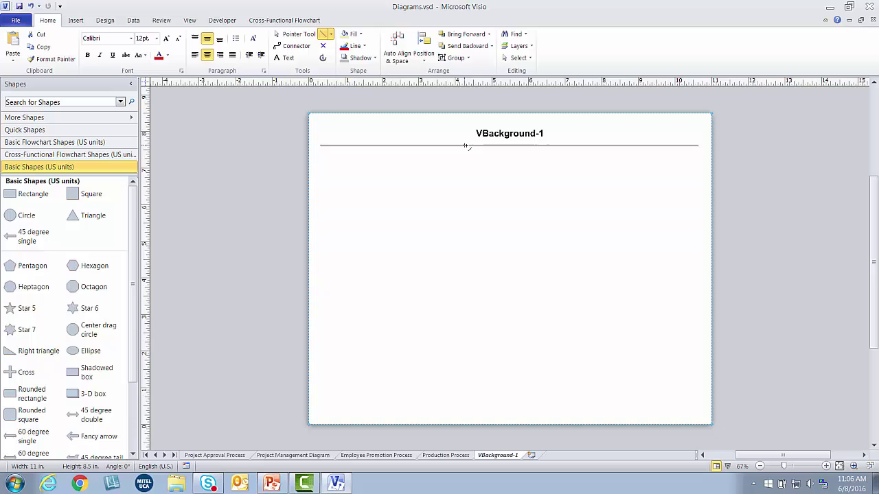
# Step: Duplicate the header line with Ctrl+D and move the copy near the page bottom
pyautogui.click(293, 34)
pyautogui.click(374, 146)
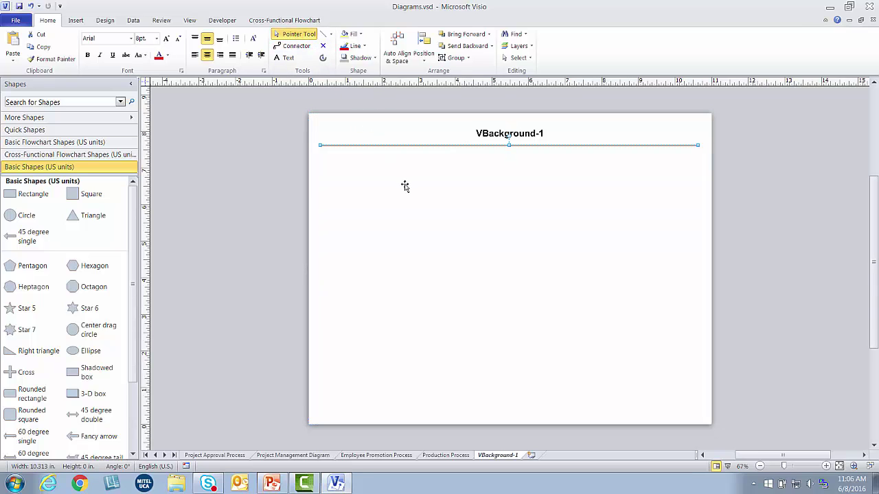
pyautogui.hotkey('ctrl', 'd')
pyautogui.moveTo(416, 160); pyautogui.dragTo(406, 408)
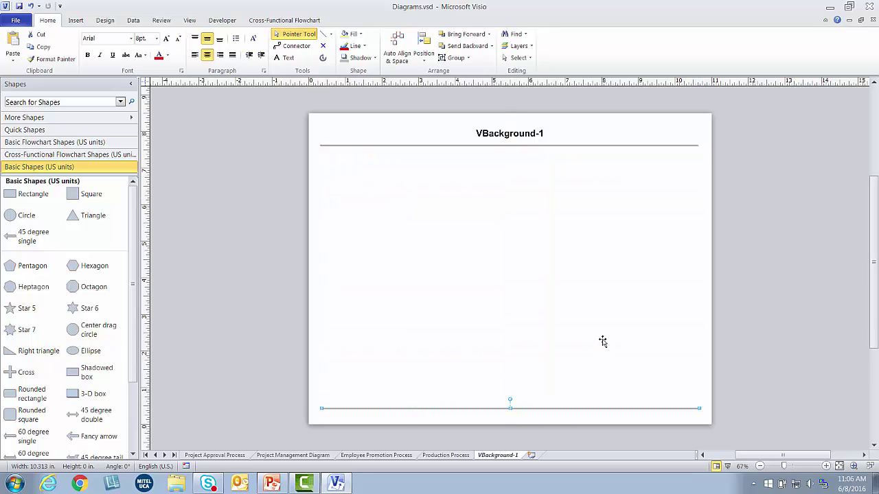
# Step: Insert the EA Logo Small picture onto the page and enlarge it slightly
pyautogui.click(84, 21)
pyautogui.click(39, 42)
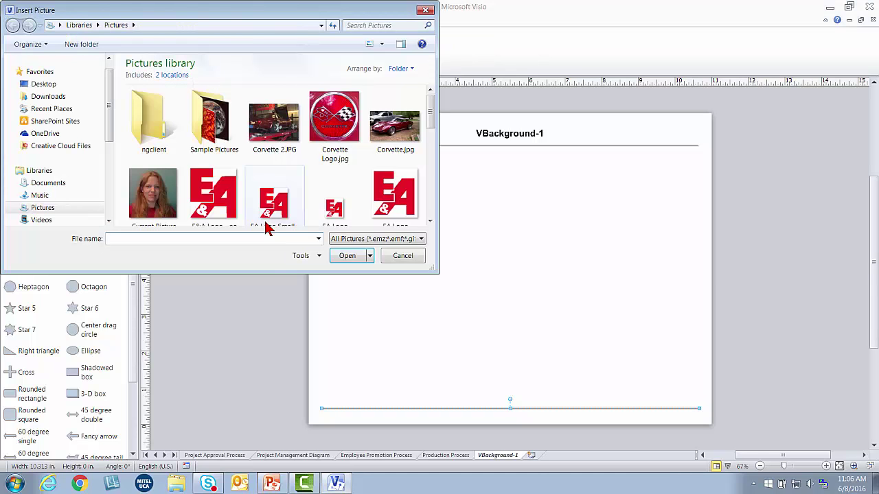
pyautogui.click(274, 206)
pyautogui.click(350, 258)
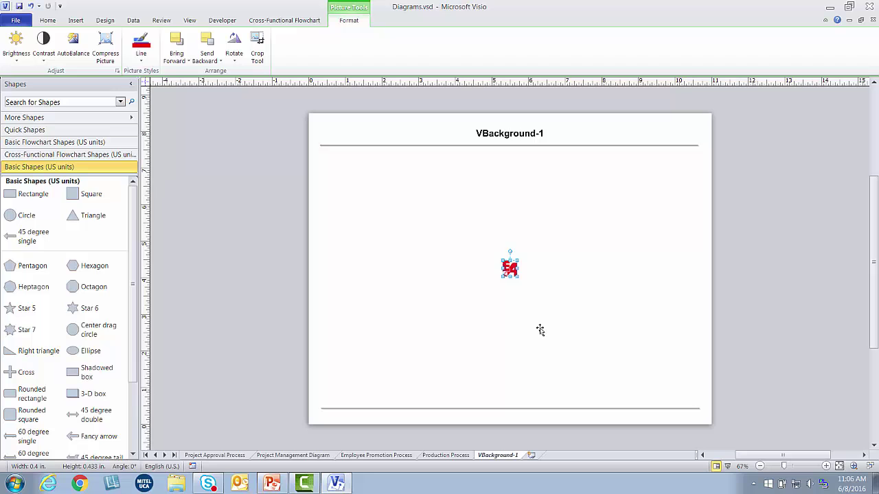
pyautogui.moveTo(517, 276); pyautogui.dragTo(530, 290)
# Step: Shorten the footer line and place the logo in the bottom-right corner beside it
pyautogui.click(700, 409)
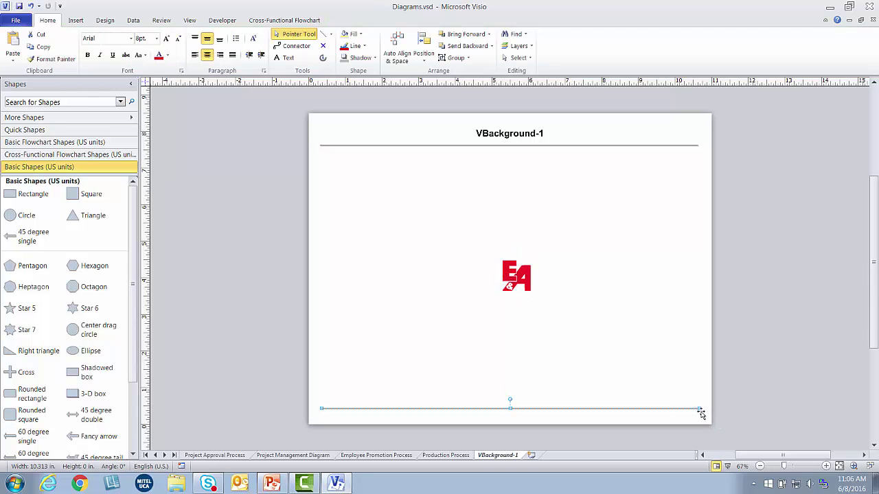
pyautogui.moveTo(699, 409); pyautogui.dragTo(656, 409)
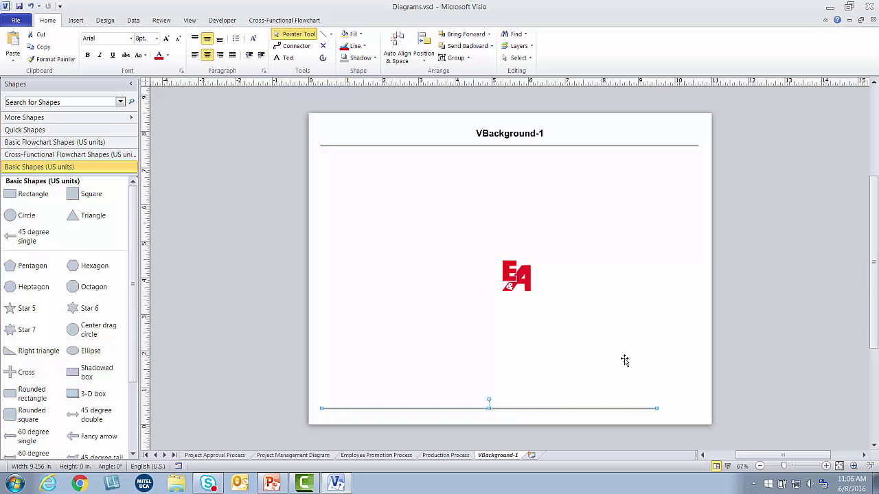
pyautogui.moveTo(531, 291); pyautogui.dragTo(665, 408)
pyautogui.click(656, 409)
pyautogui.click(459, 250)
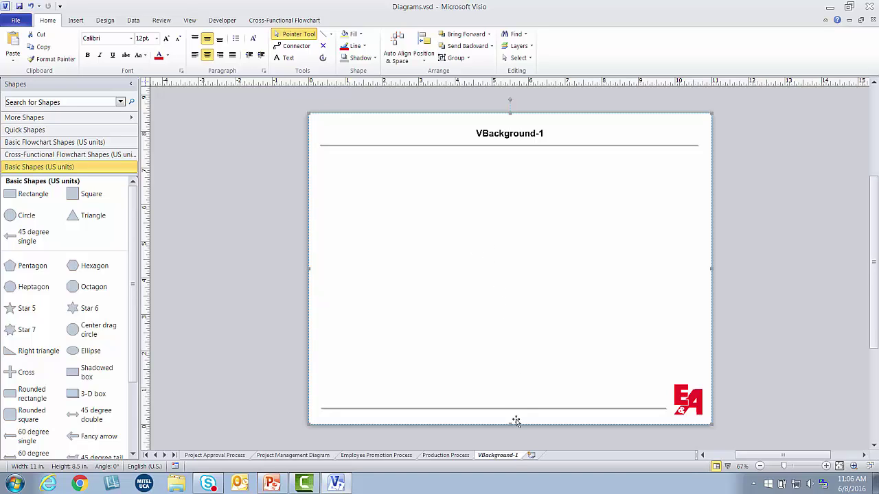
# Step: Delete the old underlined title from the Project Approval Process page
pyautogui.click(211, 455)
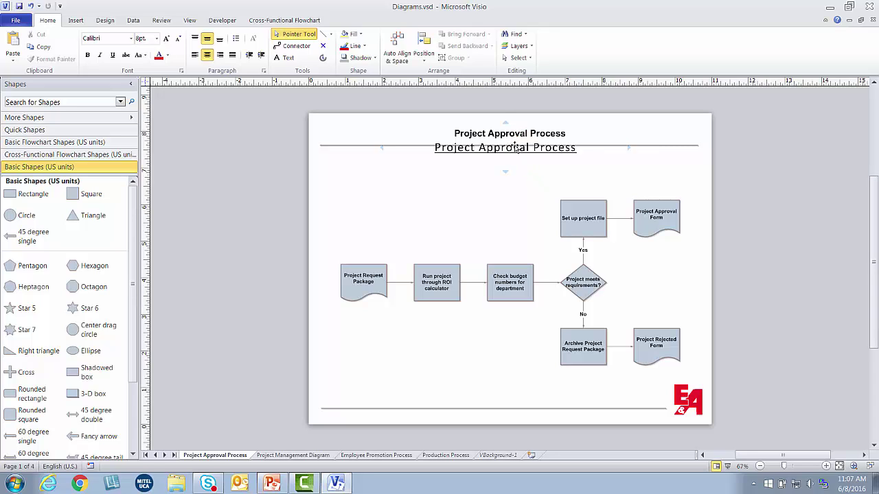
pyautogui.click(515, 146)
pyautogui.press('Delete')
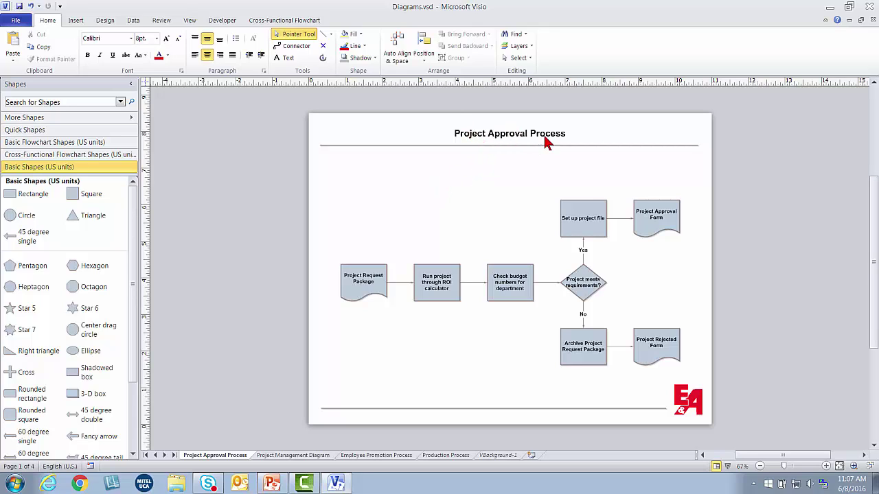
# Step: Check the Set up project file shape, then visit VBackground-1 and the Project Management Diagram page
pyautogui.click(580, 206)
pyautogui.moveTo(532, 237)
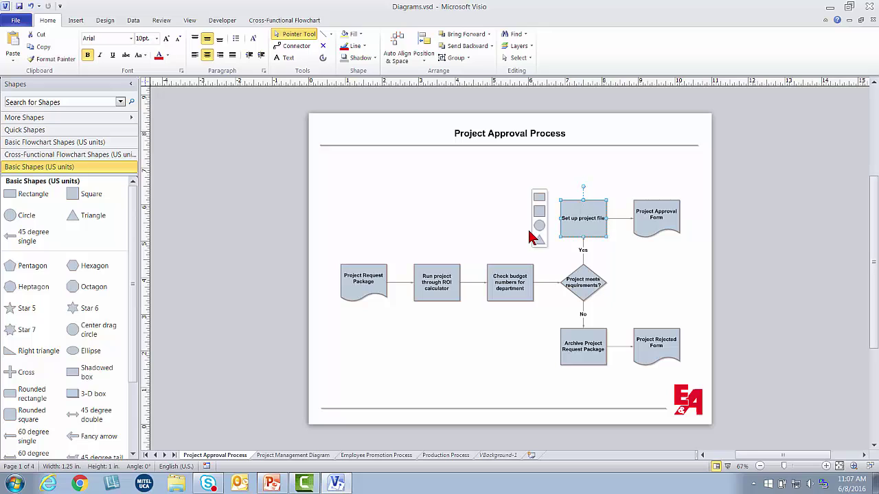
pyautogui.click(686, 411)
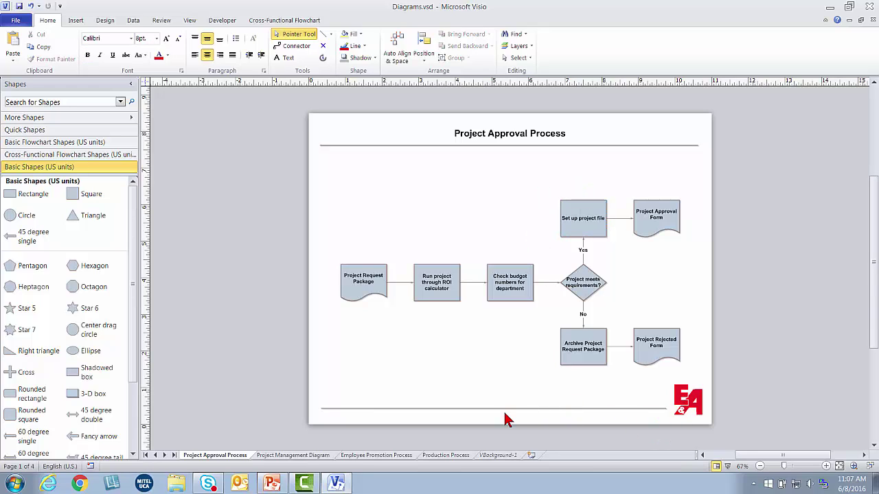
pyautogui.click(503, 455)
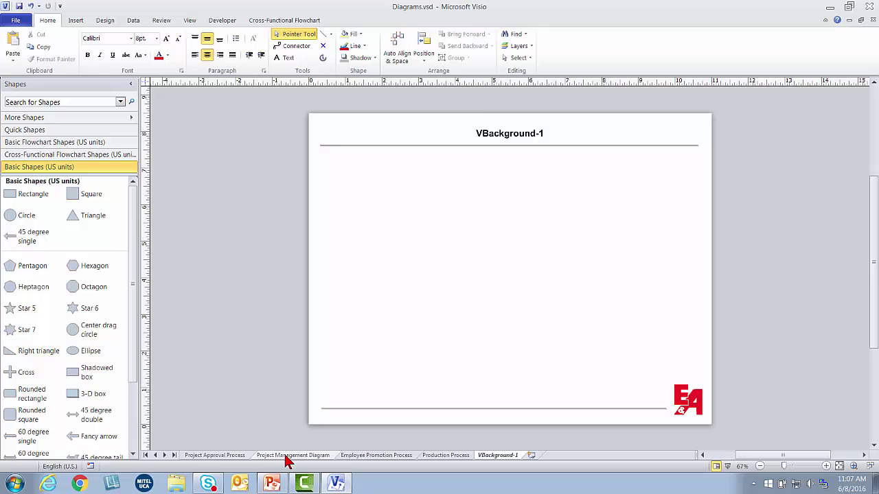
pyautogui.click(286, 456)
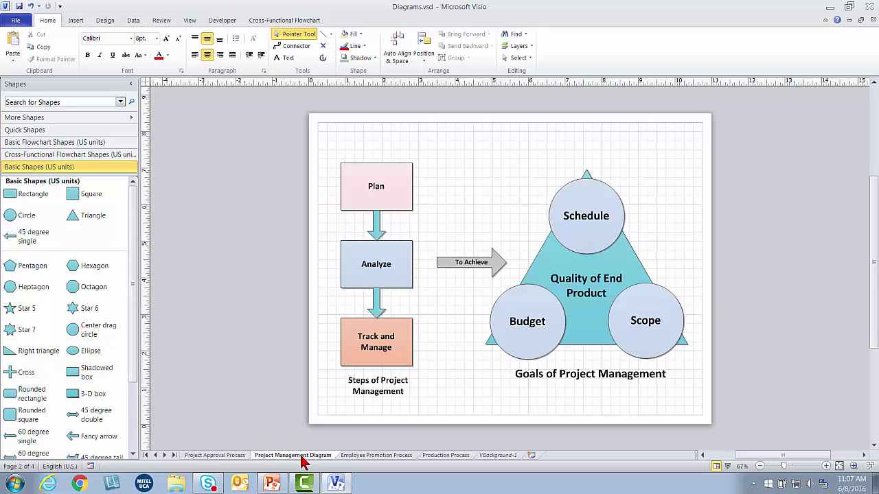
# Step: Assign VBackground-1 as the Project Management Diagram page's background through Page Setup
pyautogui.rightClick(304, 458)
pyautogui.click(323, 436)
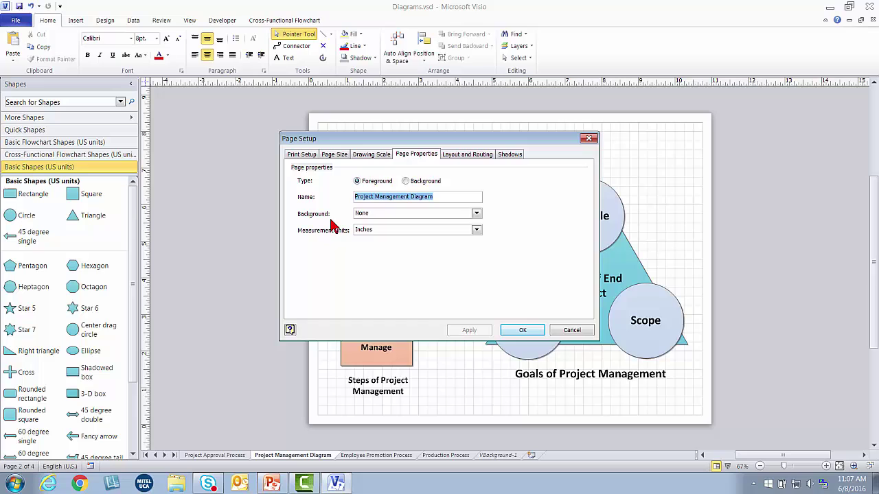
pyautogui.click(477, 214)
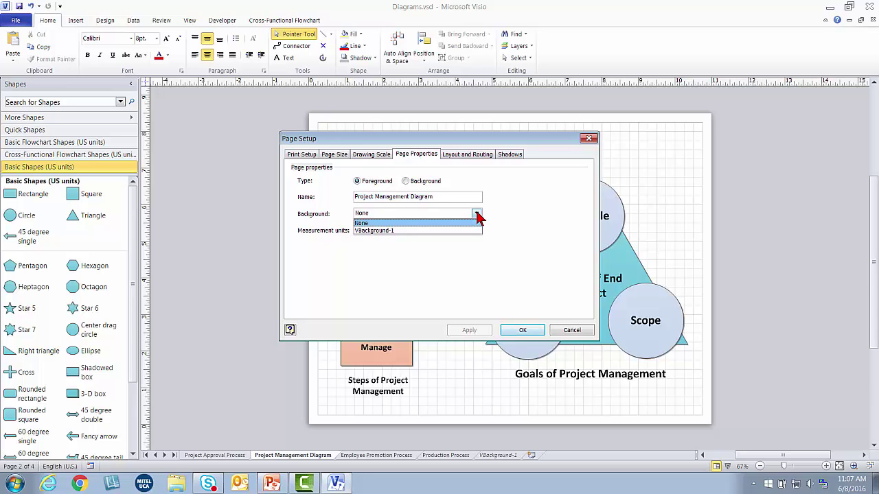
pyautogui.click(414, 231)
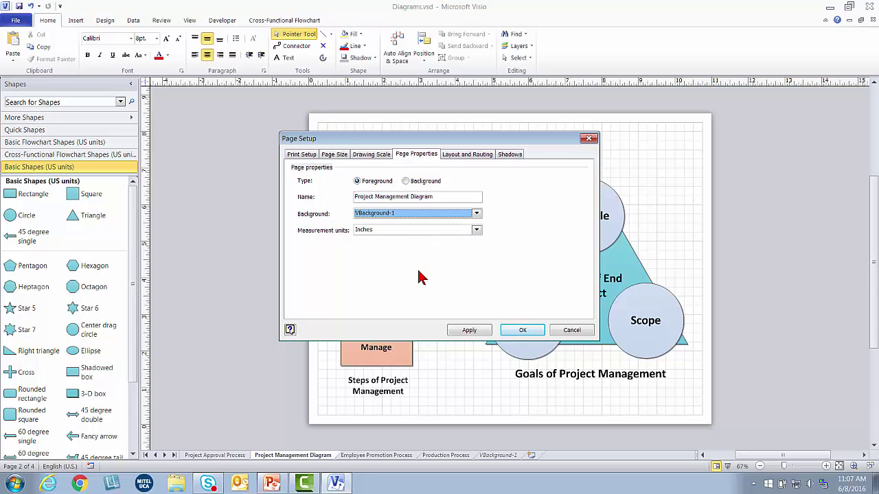
pyautogui.click(522, 330)
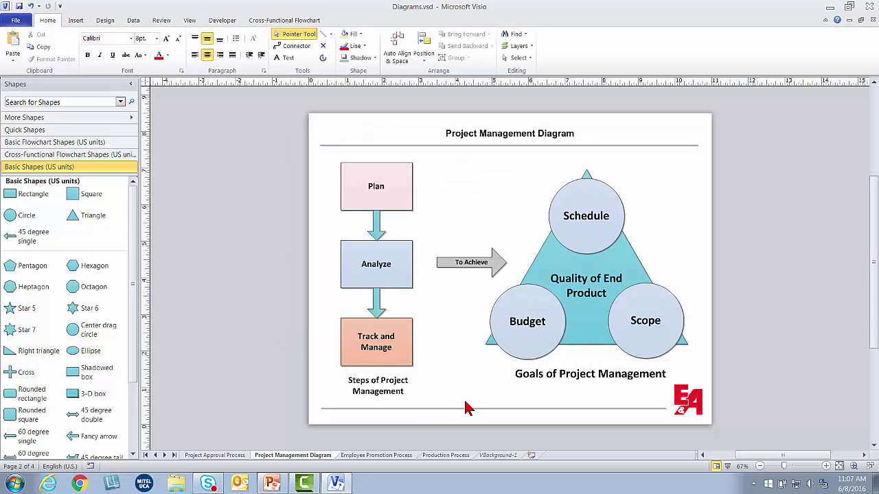
# Step: Assign VBackground-1 as the Employee Promotion Process page's background as well
pyautogui.click(382, 457)
pyautogui.rightClick(383, 459)
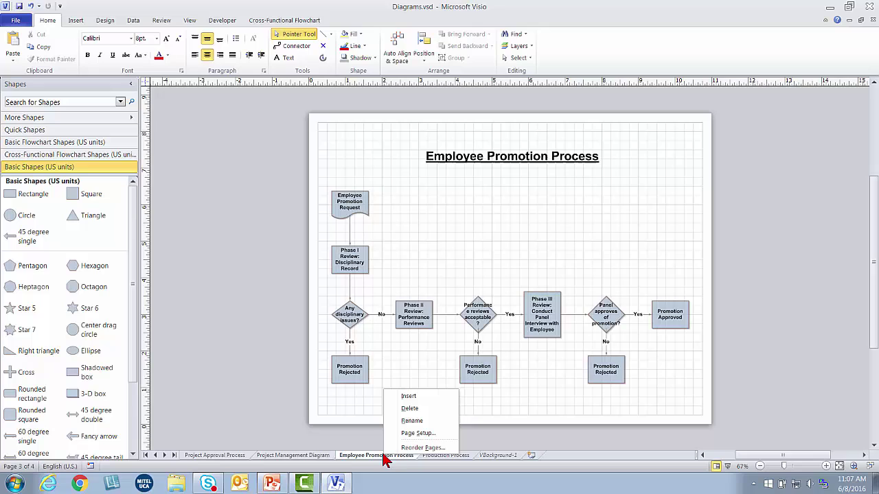
pyautogui.click(402, 435)
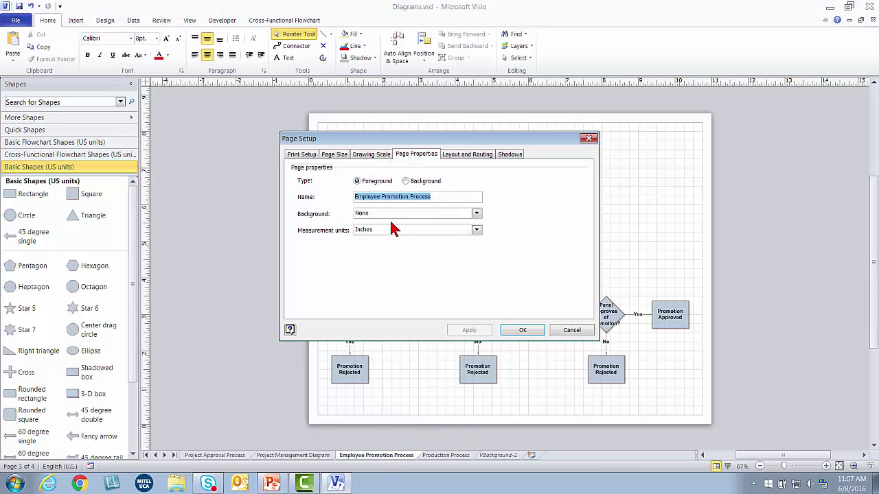
pyautogui.click(476, 213)
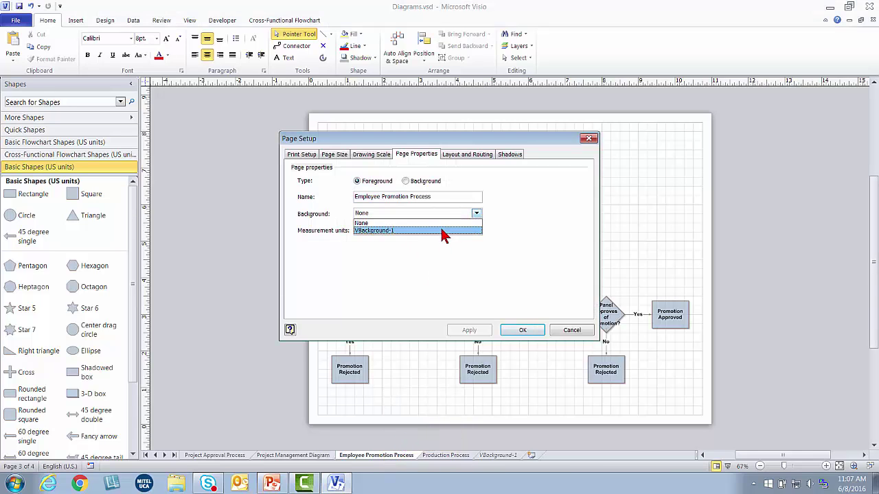
pyautogui.click(443, 231)
pyautogui.click(515, 330)
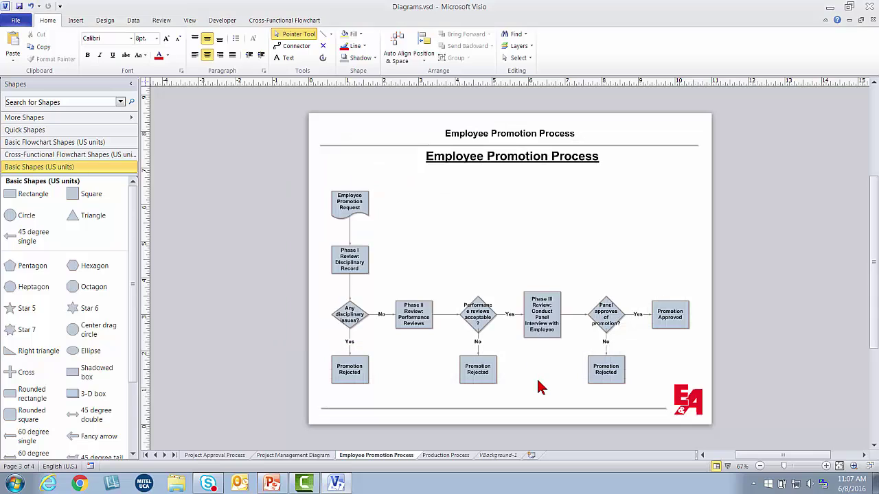
# Step: Delete the underlined Employee Promotion Process title and nudge the whole flowchart up two steps
pyautogui.click(518, 159)
pyautogui.press('Delete')
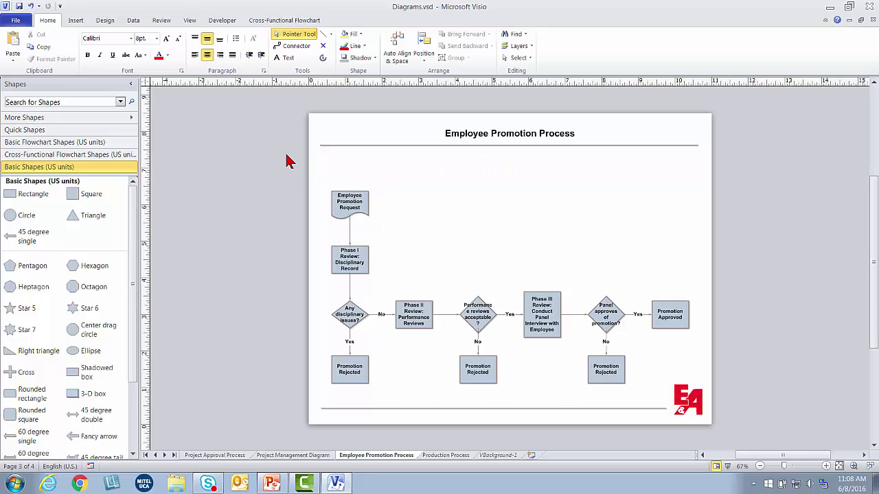
pyautogui.moveTo(287, 155); pyautogui.dragTo(722, 424)
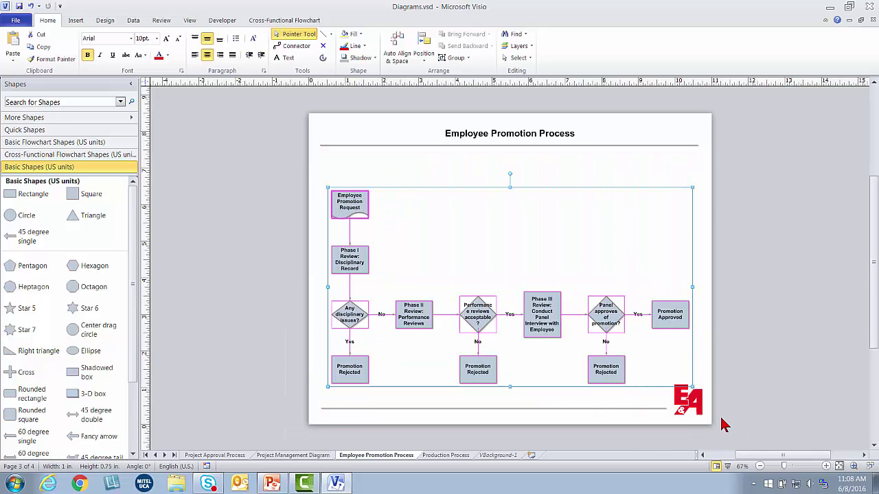
pyautogui.press('Up')
pyautogui.press('Up')
pyautogui.press('Up')
pyautogui.press('Up')
pyautogui.press('Up')
pyautogui.press('Up')
pyautogui.press('Up')
pyautogui.press('Up')
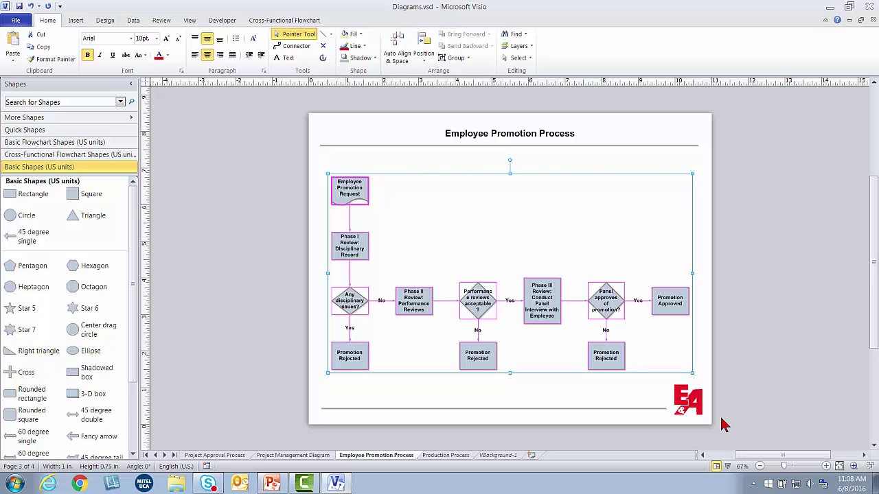
pyautogui.press('Up')
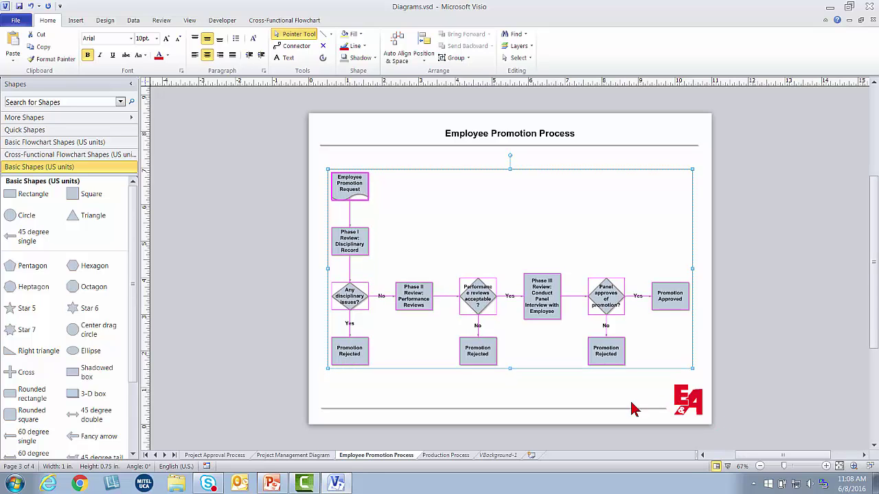
pyautogui.click(273, 363)
pyautogui.click(442, 456)
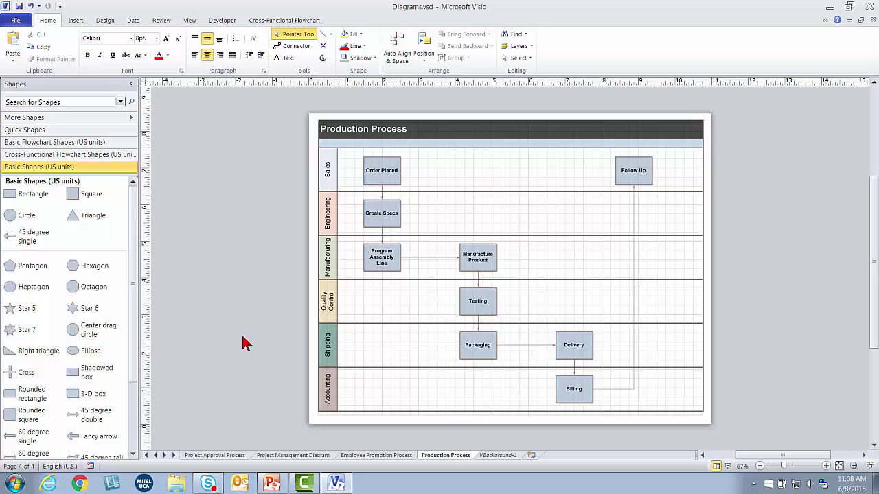
# Step: Colour both the top header line and the bottom footer line on VBackground-1 red
pyautogui.click(508, 456)
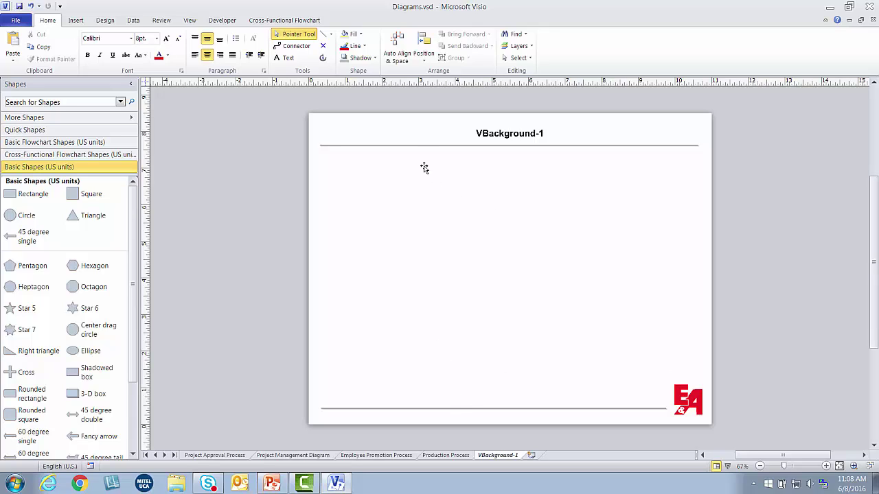
pyautogui.click(420, 146)
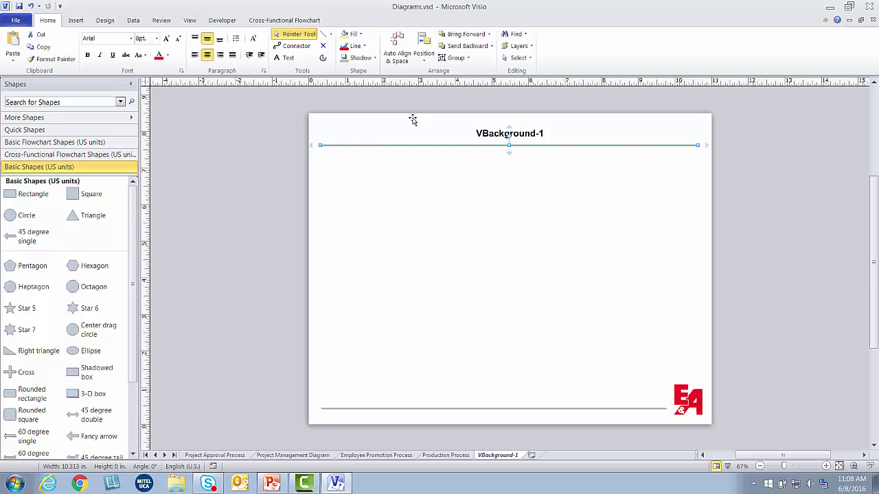
pyautogui.click(356, 46)
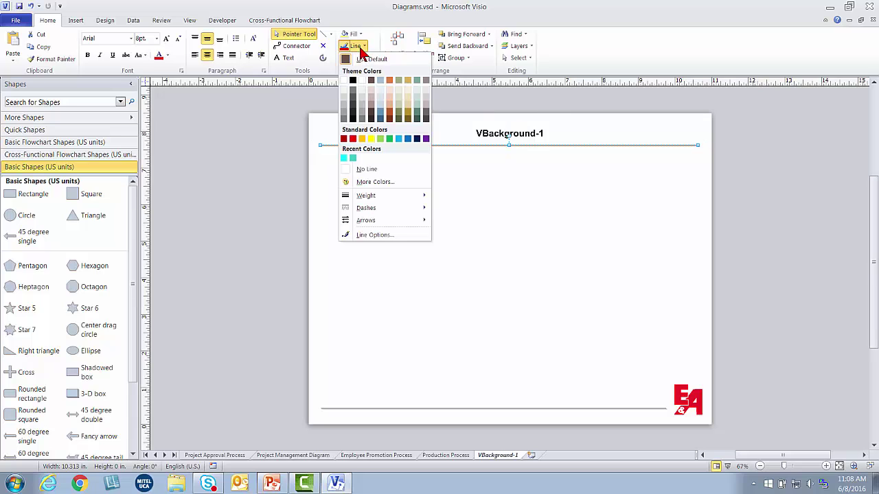
pyautogui.click(354, 139)
pyautogui.click(478, 409)
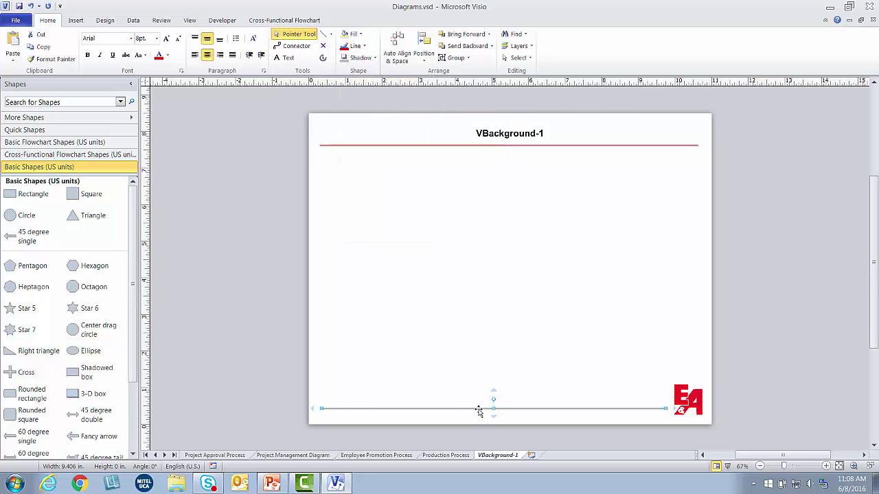
pyautogui.click(356, 46)
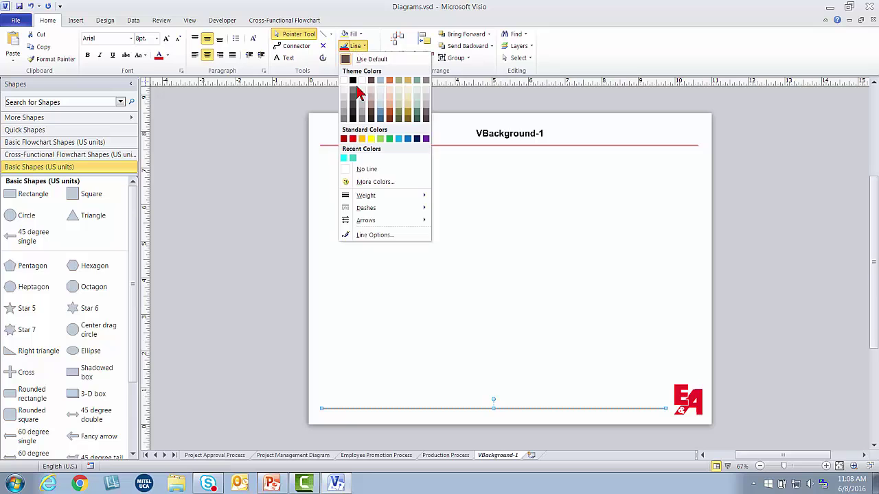
pyautogui.click(353, 140)
pyautogui.click(219, 337)
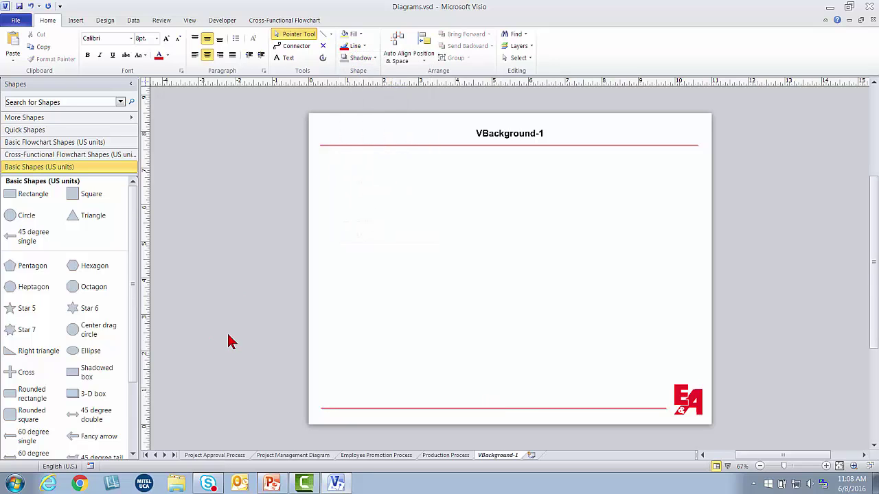
pyautogui.click(215, 457)
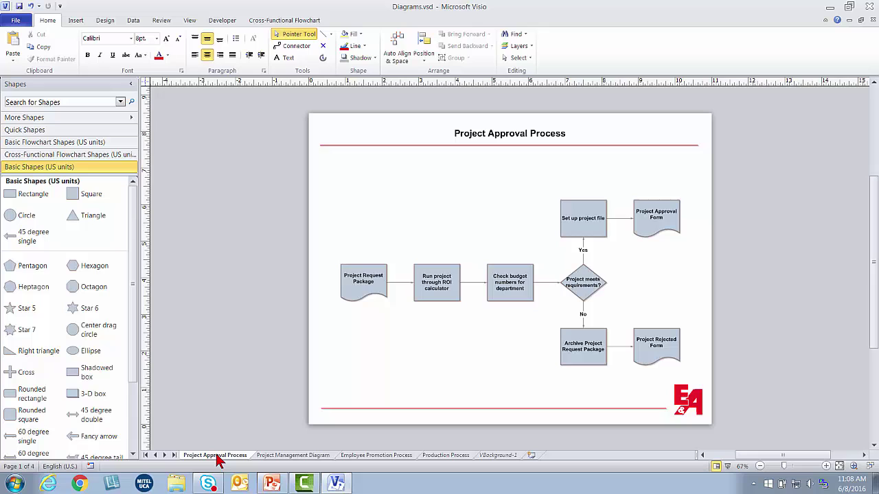
pyautogui.click(313, 456)
pyautogui.click(371, 456)
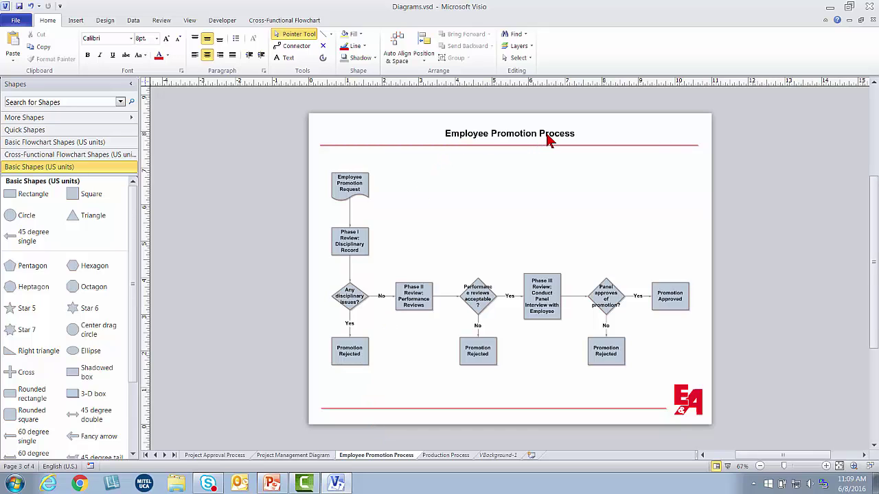
pyautogui.click(264, 456)
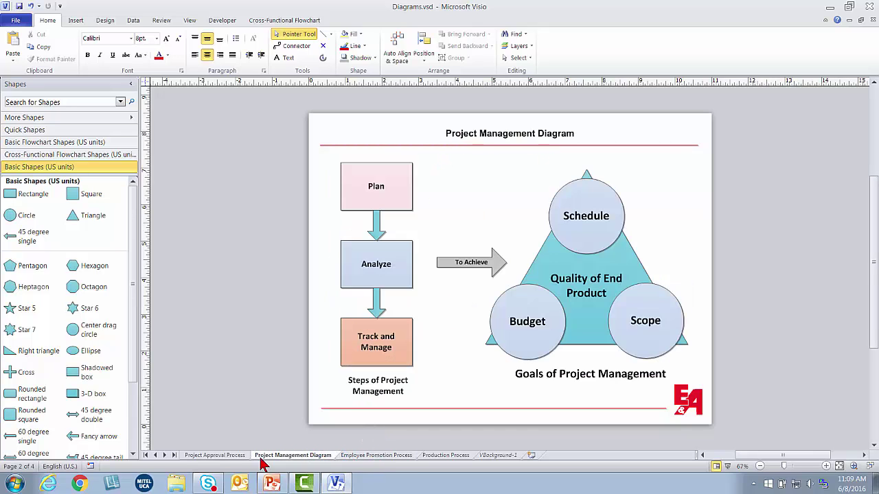
pyautogui.click(234, 456)
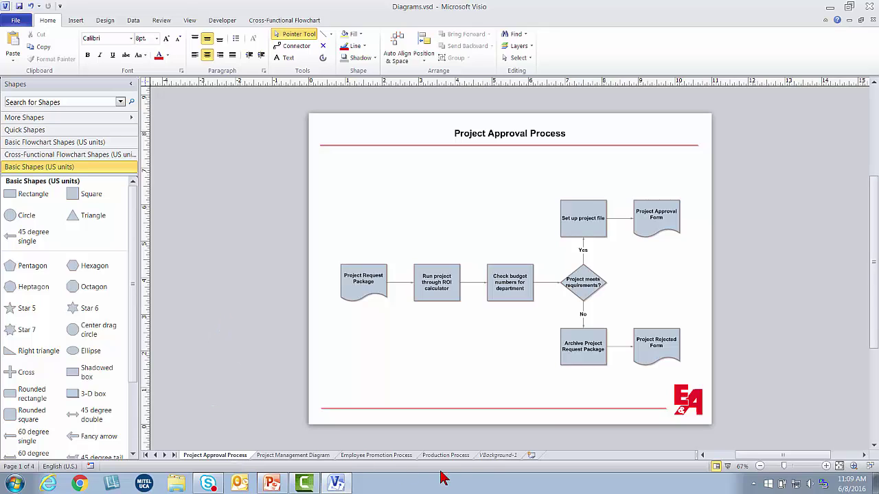
pyautogui.click(489, 457)
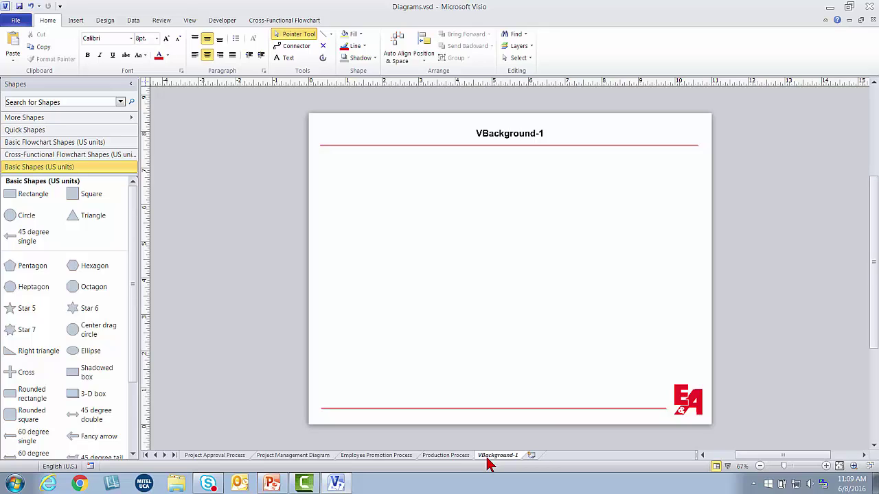
pyautogui.click(235, 456)
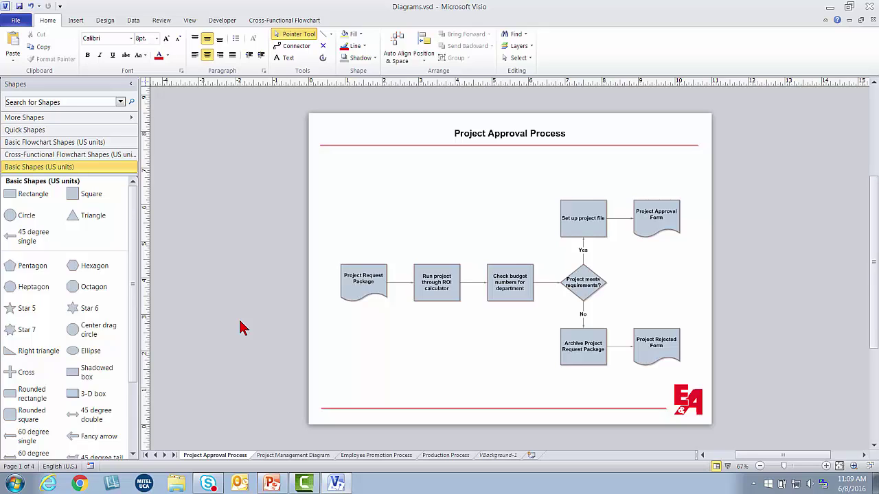
pyautogui.click(435, 457)
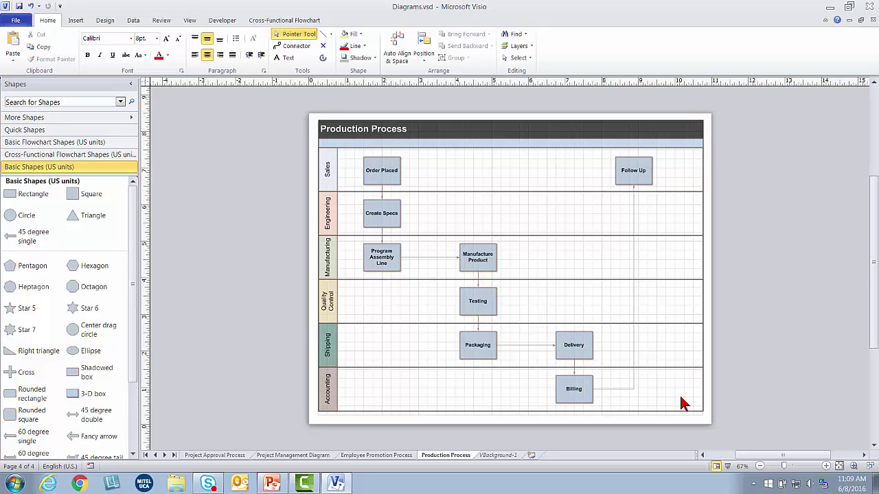
pyautogui.click(240, 455)
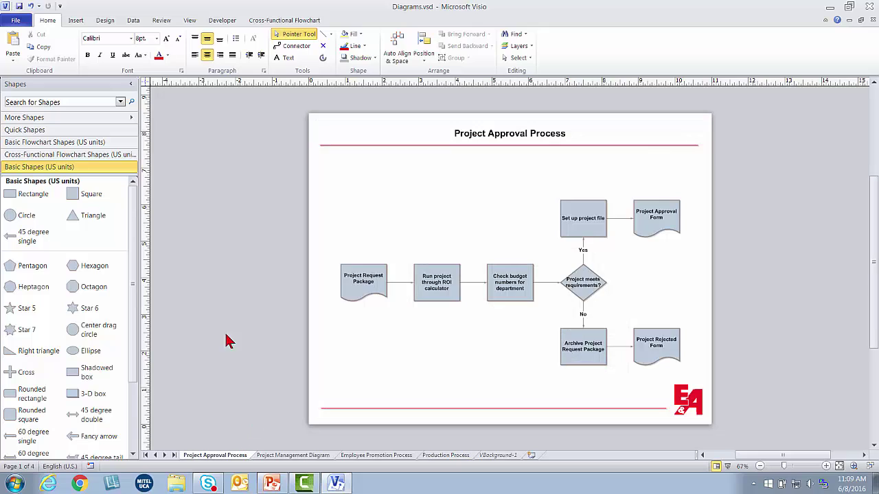